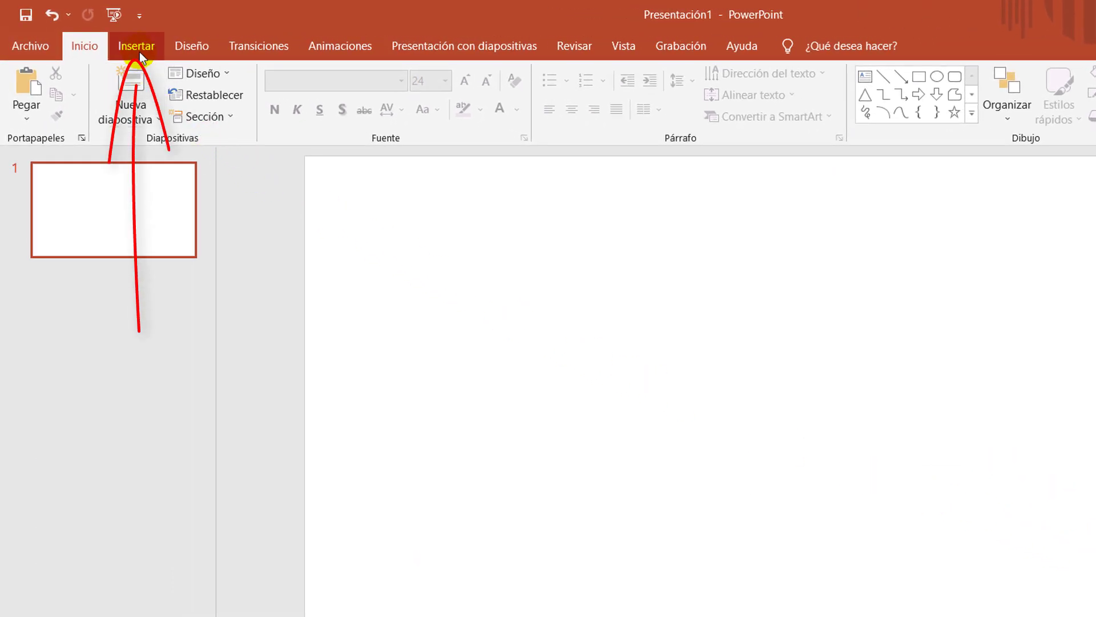
Step: Draw a text box in the middle of the slide reading 'SUSCRÍBETE A VIDEO MARKETING VIRAL, ES GRATIS.'
left_click(140, 48)
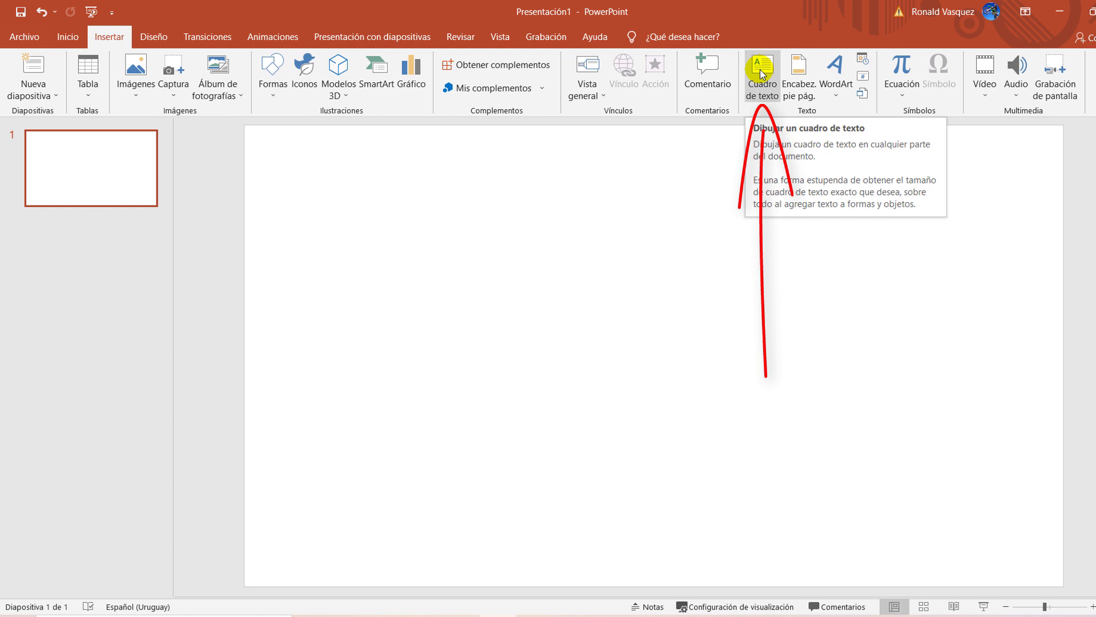
left_click(761, 73)
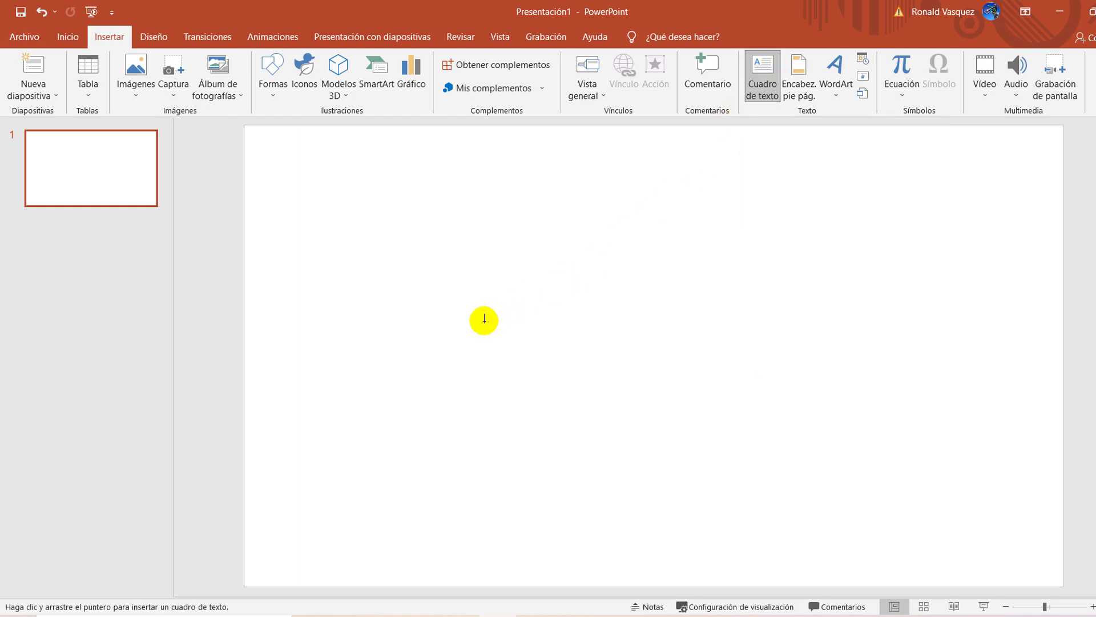
left_click(471, 318)
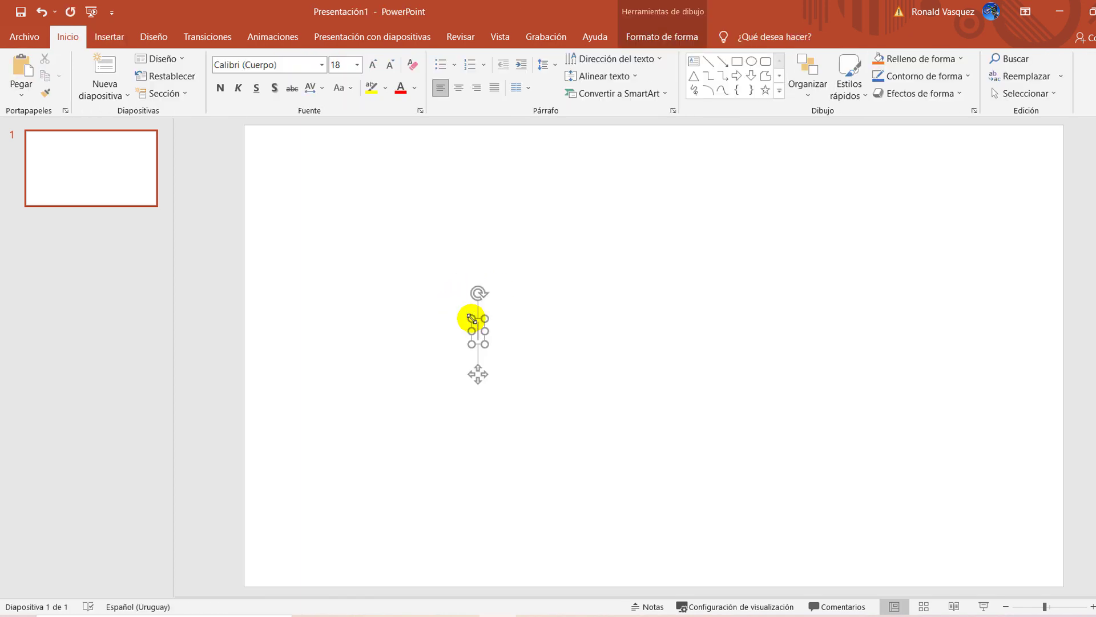
type("SUSCRÍBETE A VIDEO MARKETING VIRAL, ES GRATIS.")
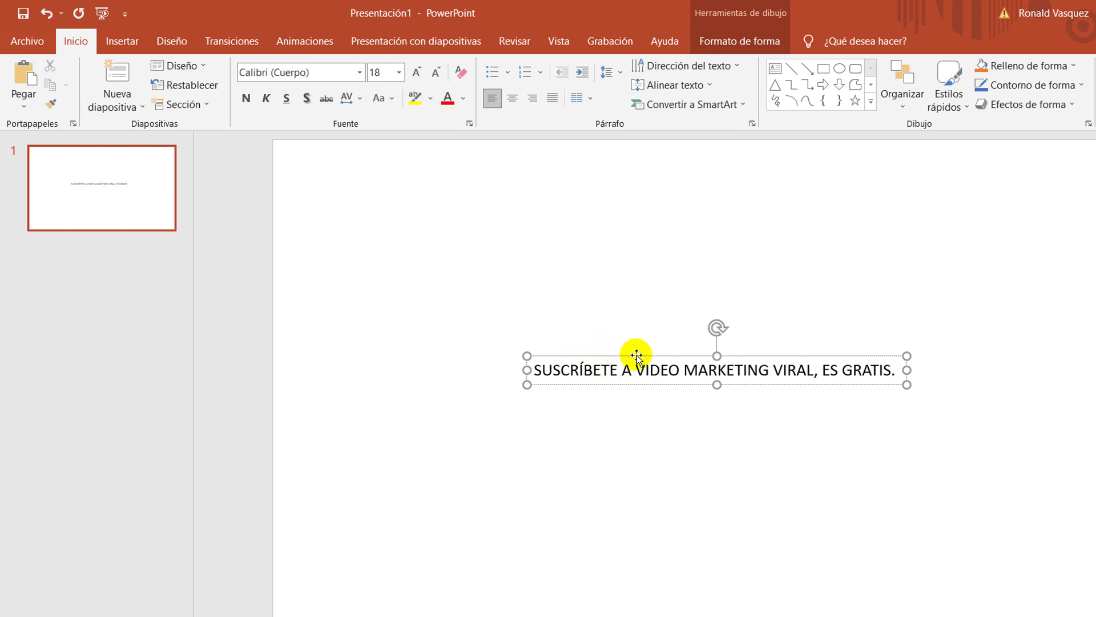
Step: Format the whole text box as Calibri 25 pt, bold, with red font colour
left_click(637, 357)
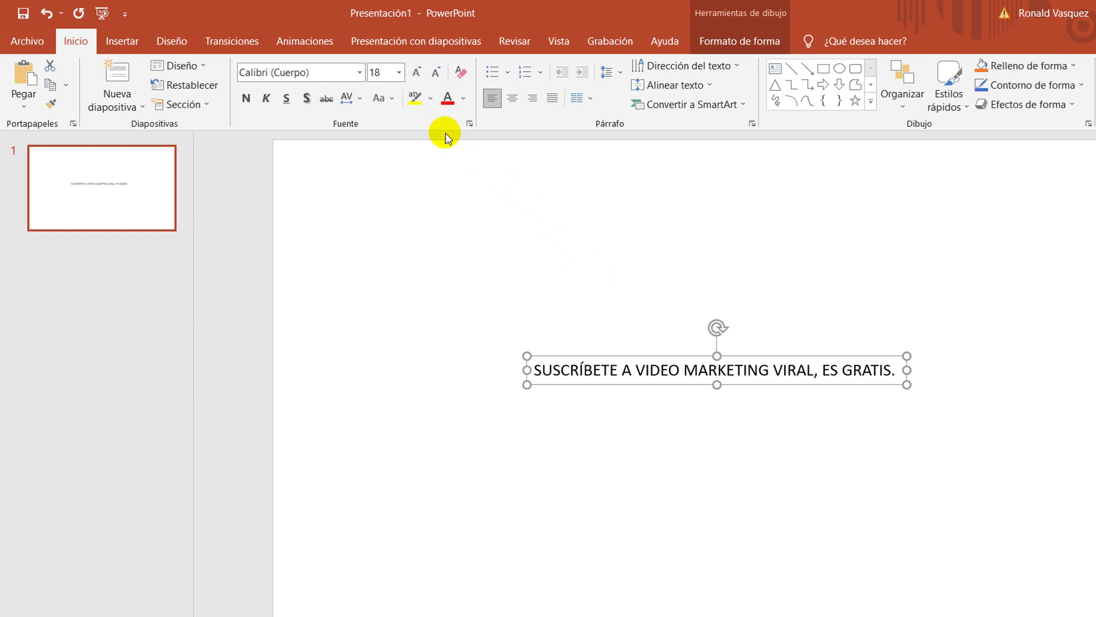
left_click(361, 74)
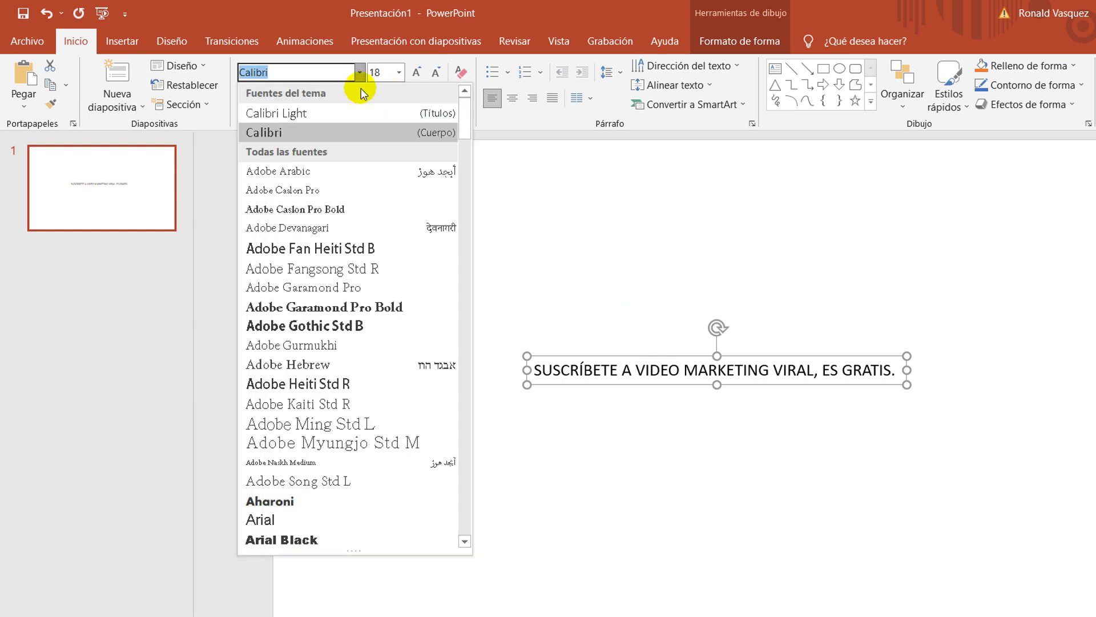
left_click(357, 131)
left_click(382, 73)
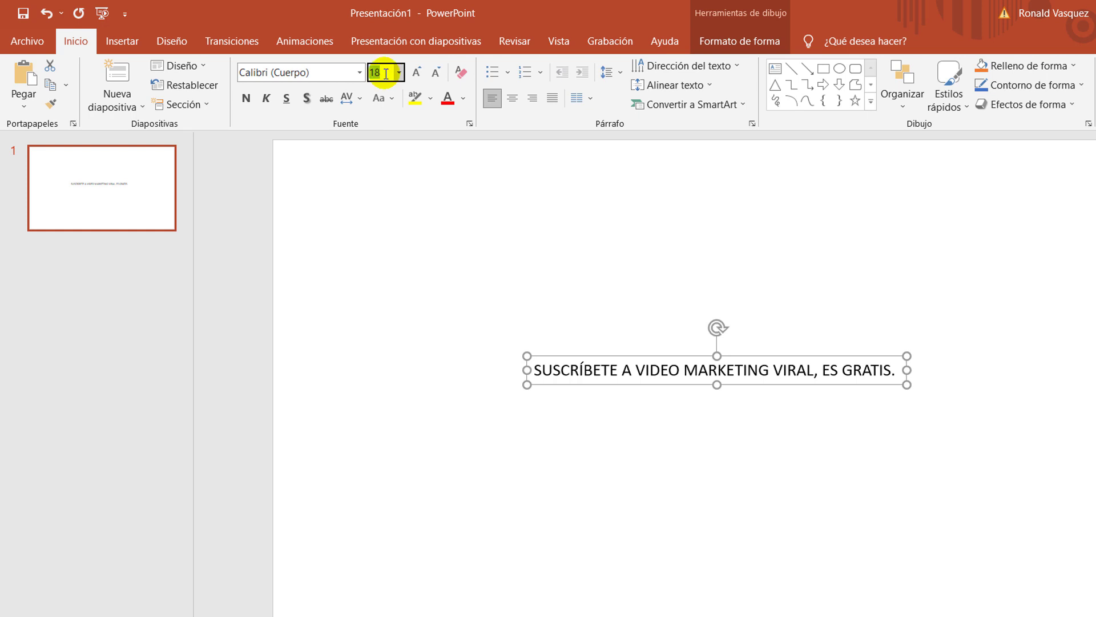
type("25")
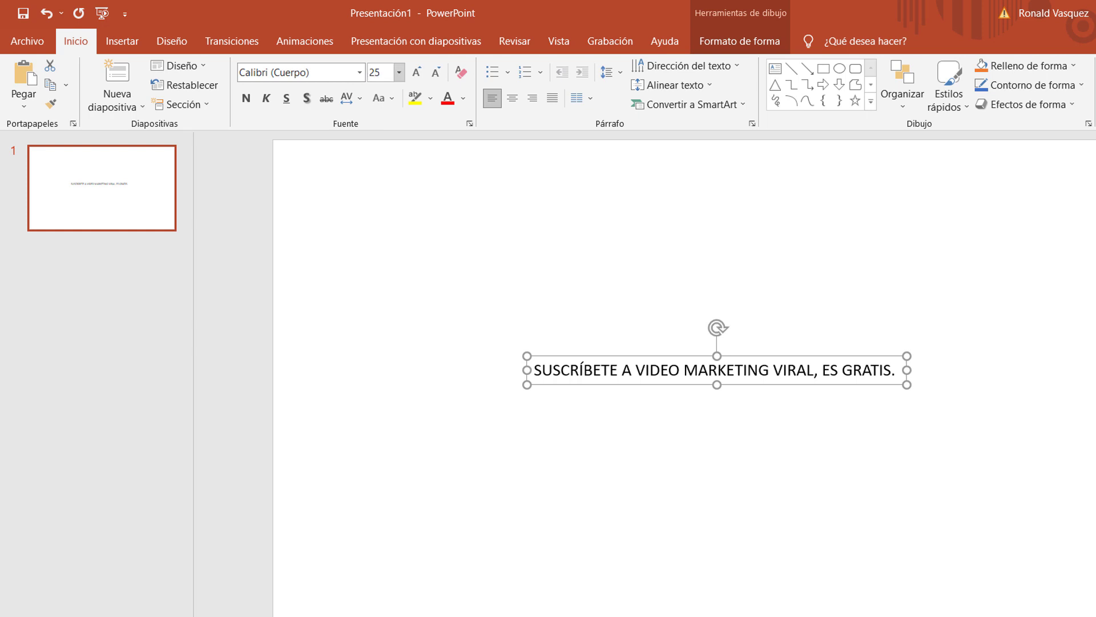
key("Return")
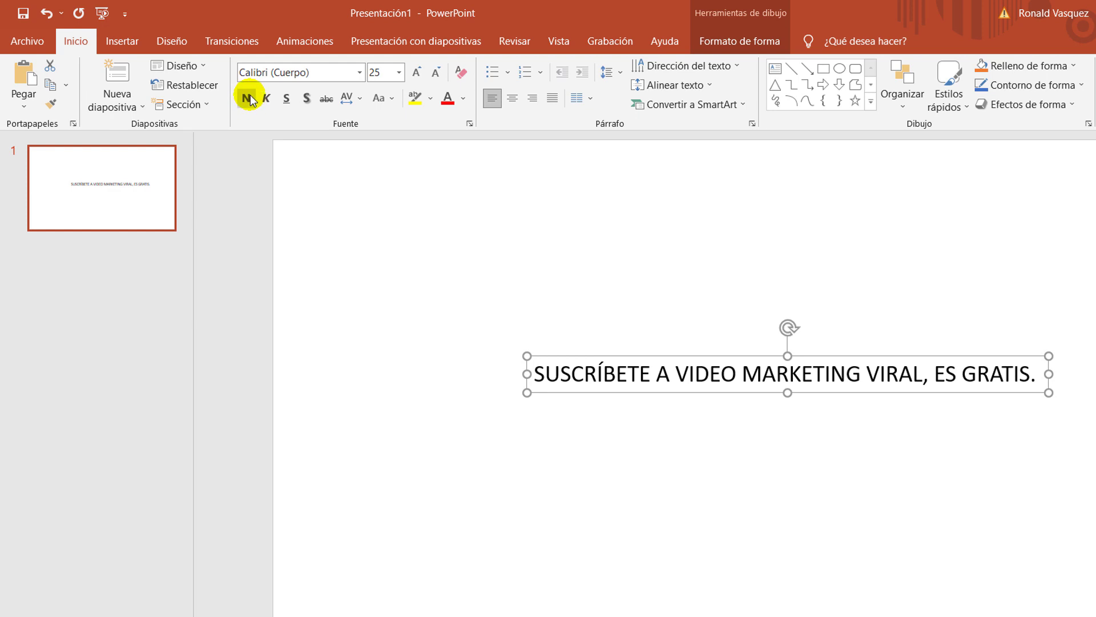
left_click(246, 98)
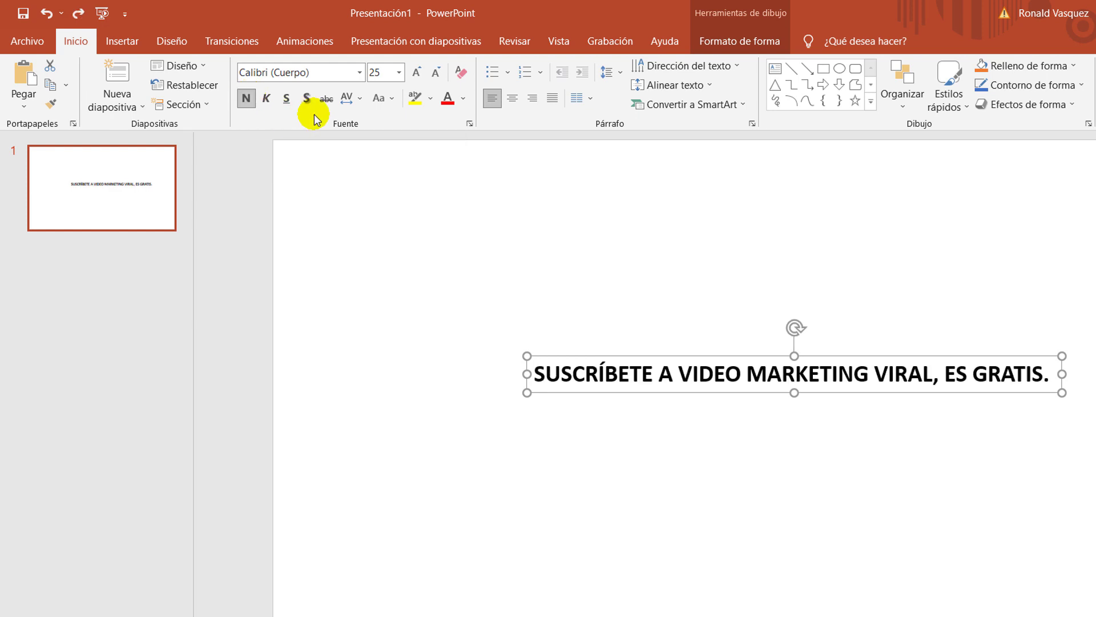
left_click(463, 99)
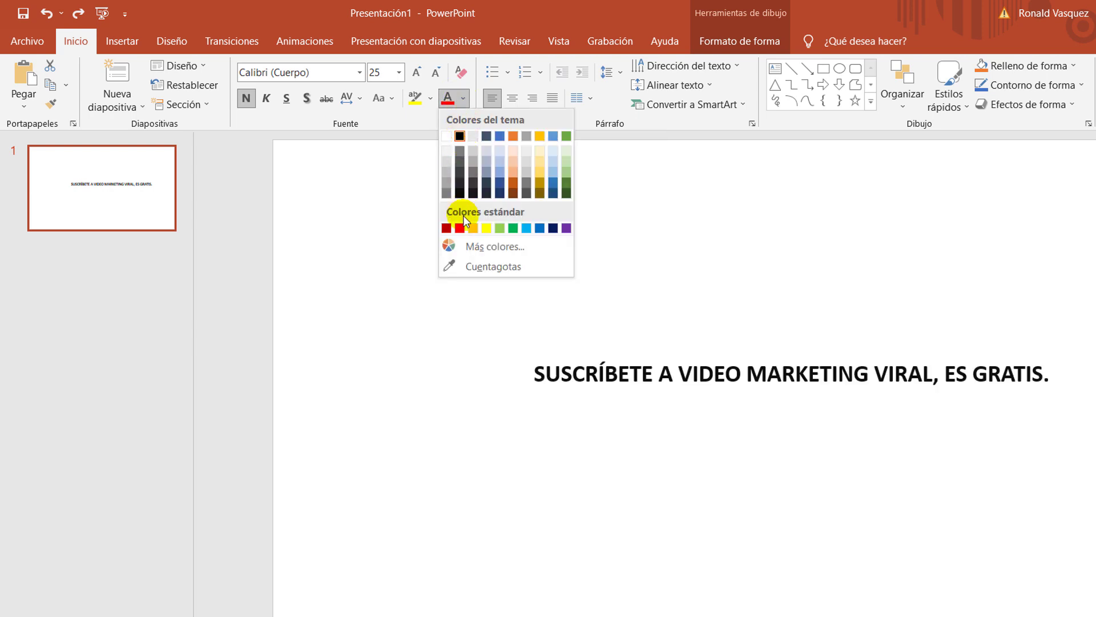
left_click(463, 230)
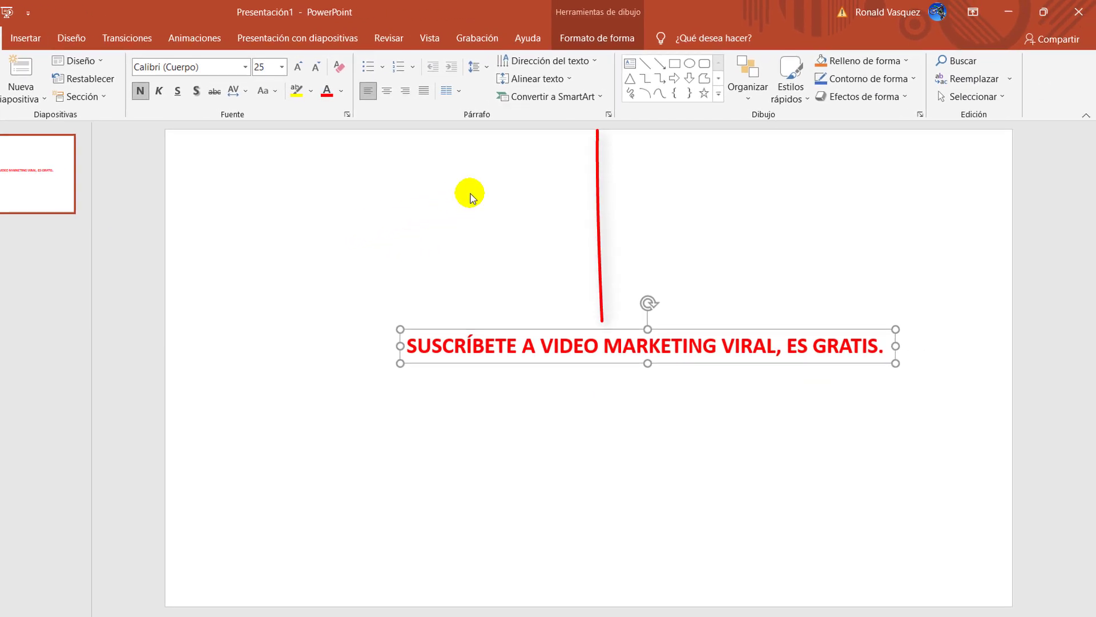
Step: Apply the Círculo transform text effect to the red sentence
left_click(597, 39)
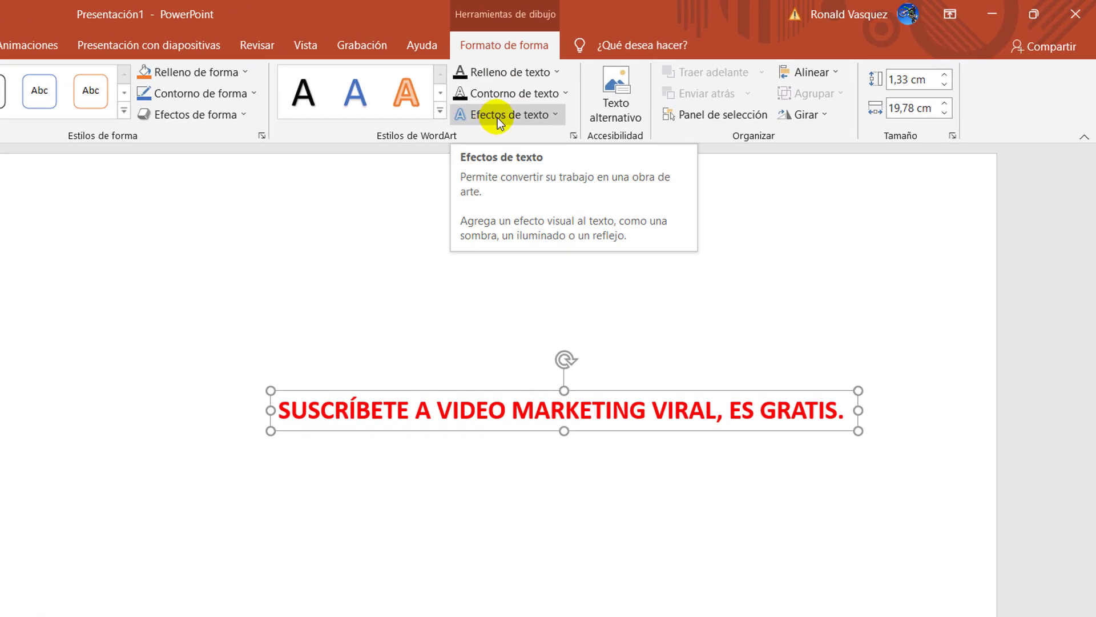
left_click(500, 116)
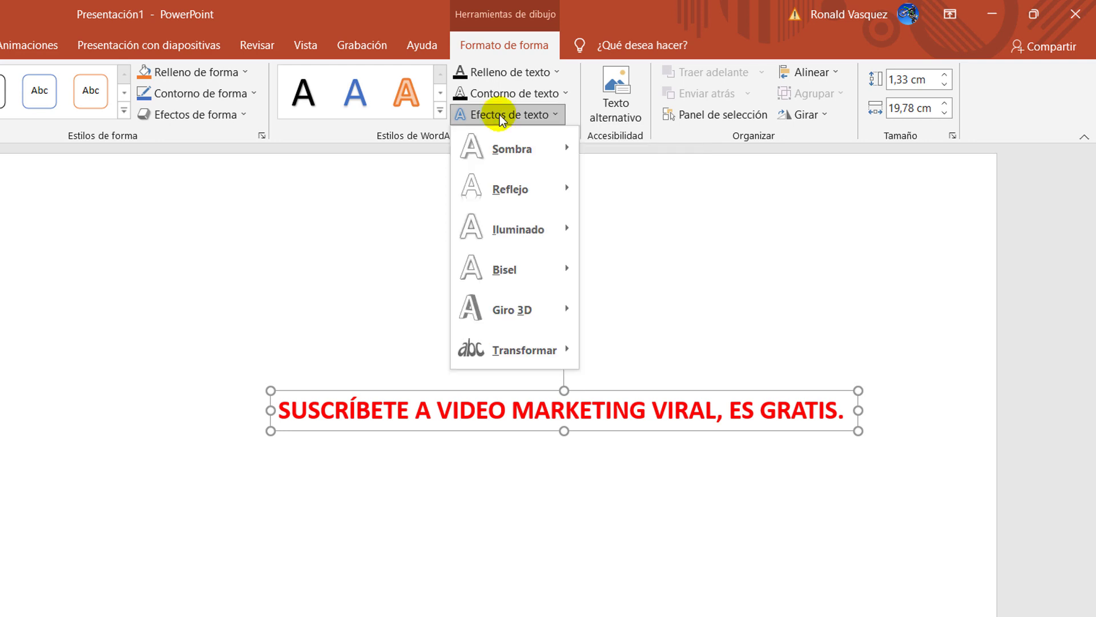
mouse_move(514, 350)
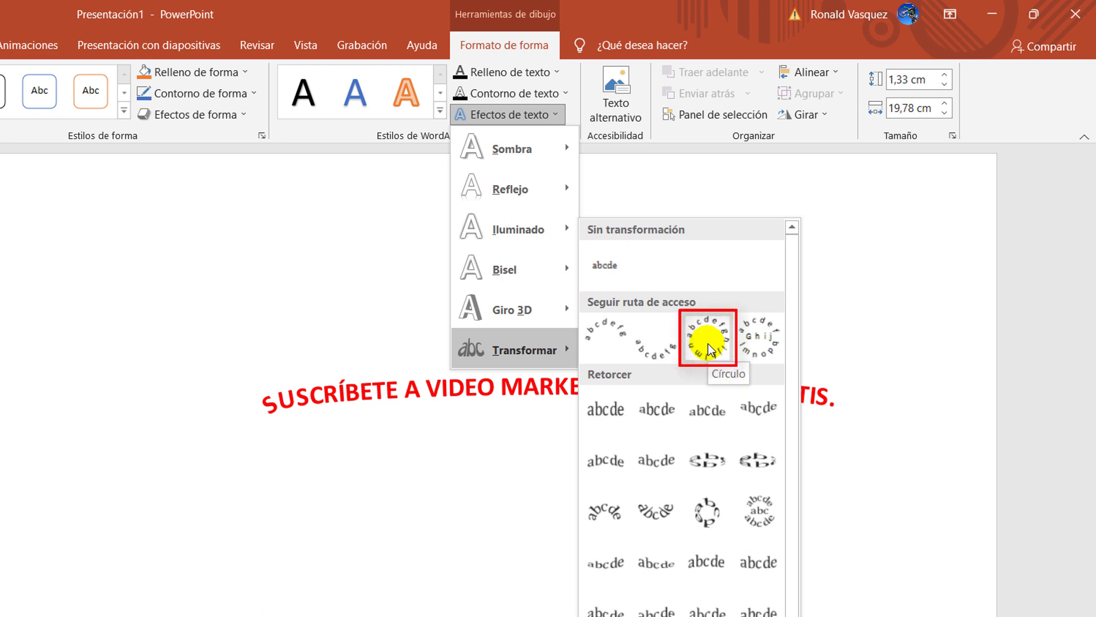
left_click(708, 344)
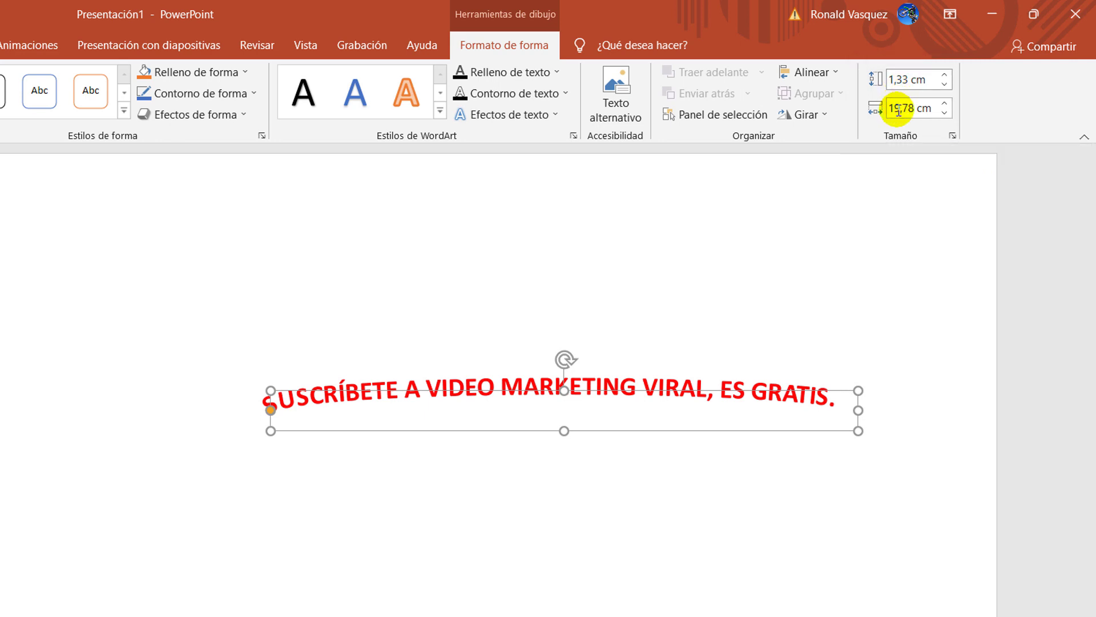
Step: Set the text box height and width to 15 cm each and drag it higher on the slide
left_click(904, 78)
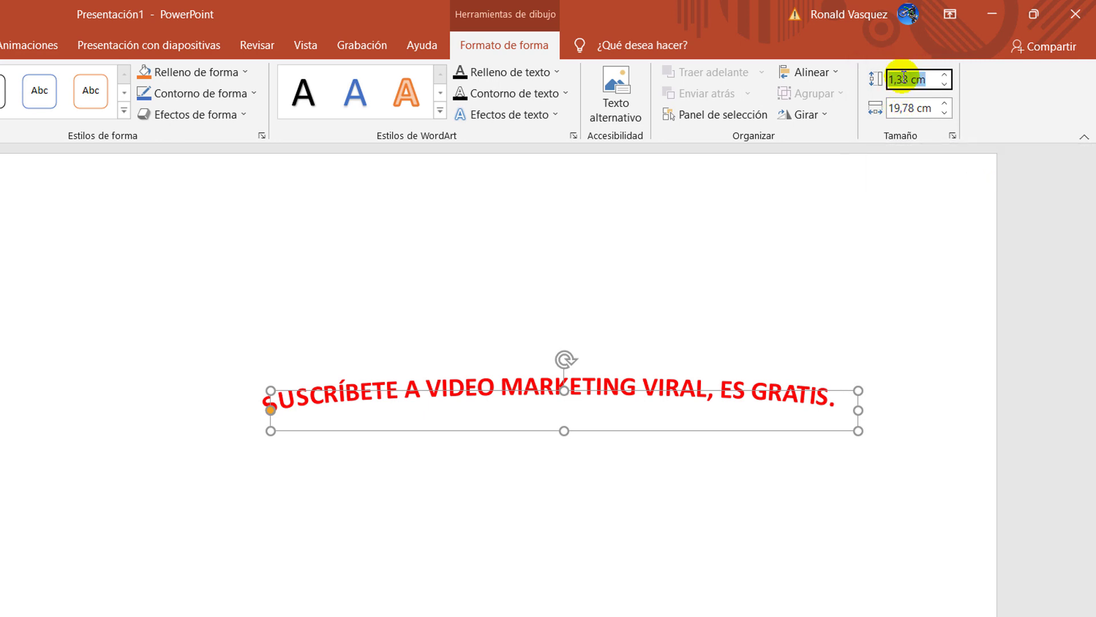
type("15")
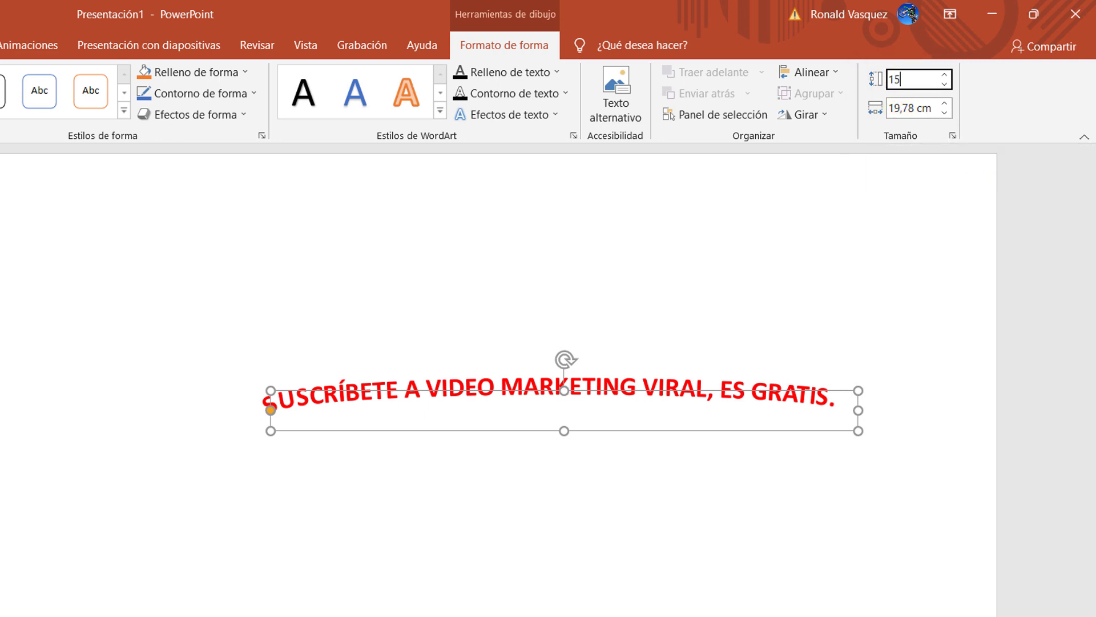
key("Return")
left_click(911, 108)
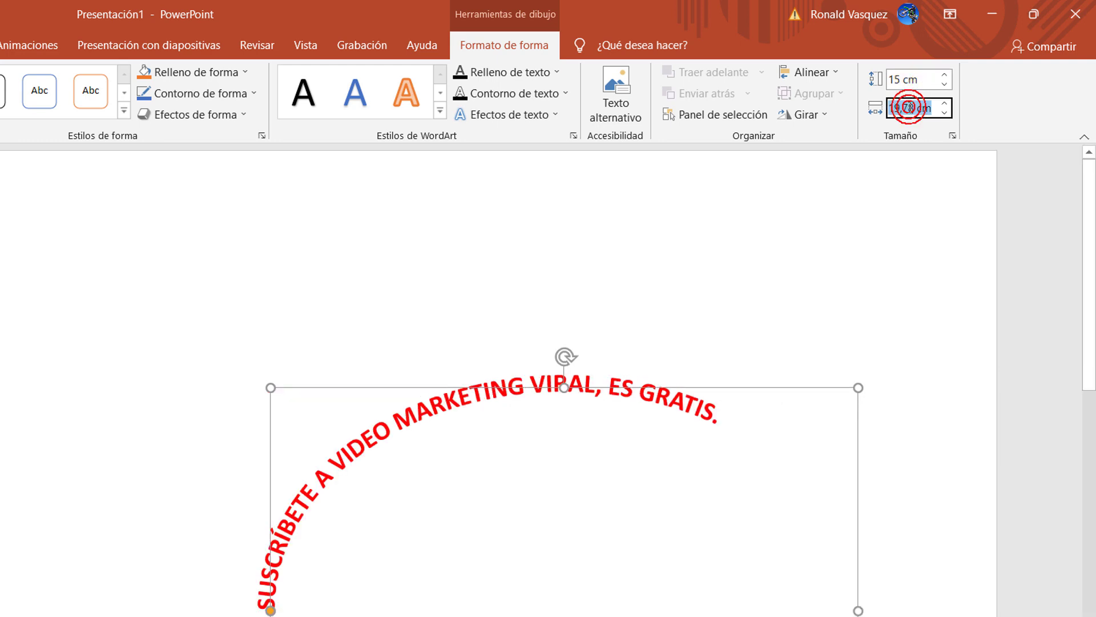
type("15")
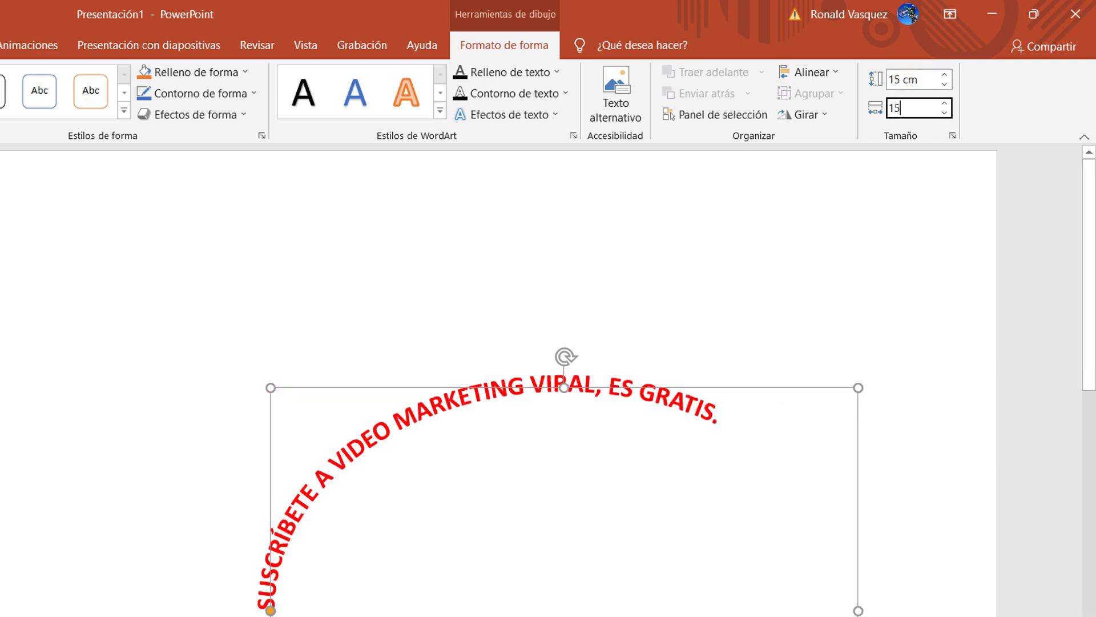
key("Return")
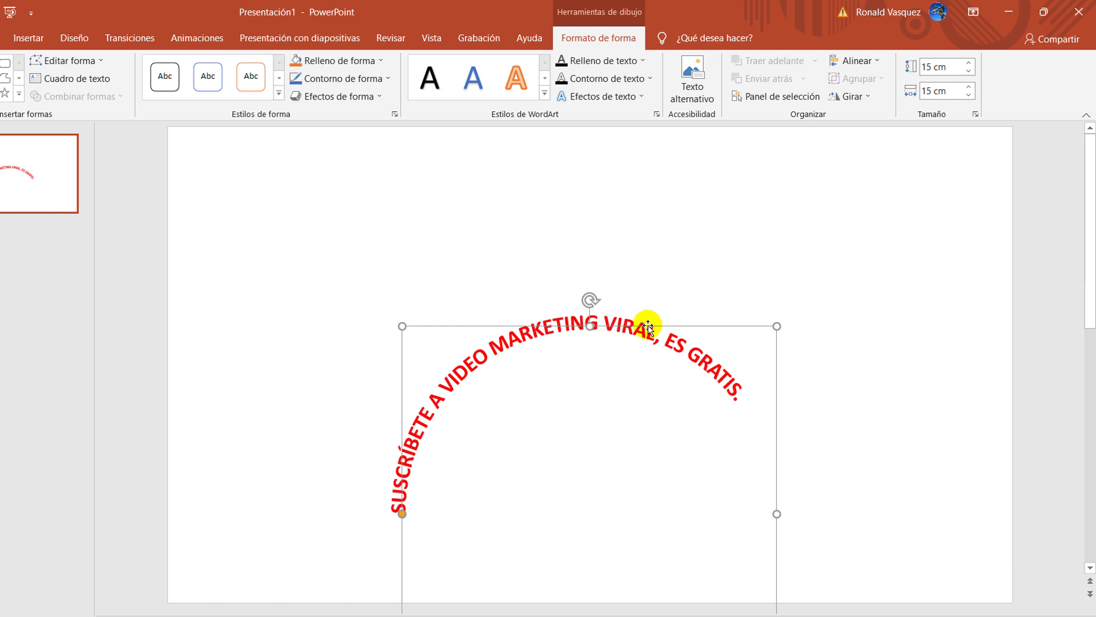
left_click_drag(648, 326, 652, 241)
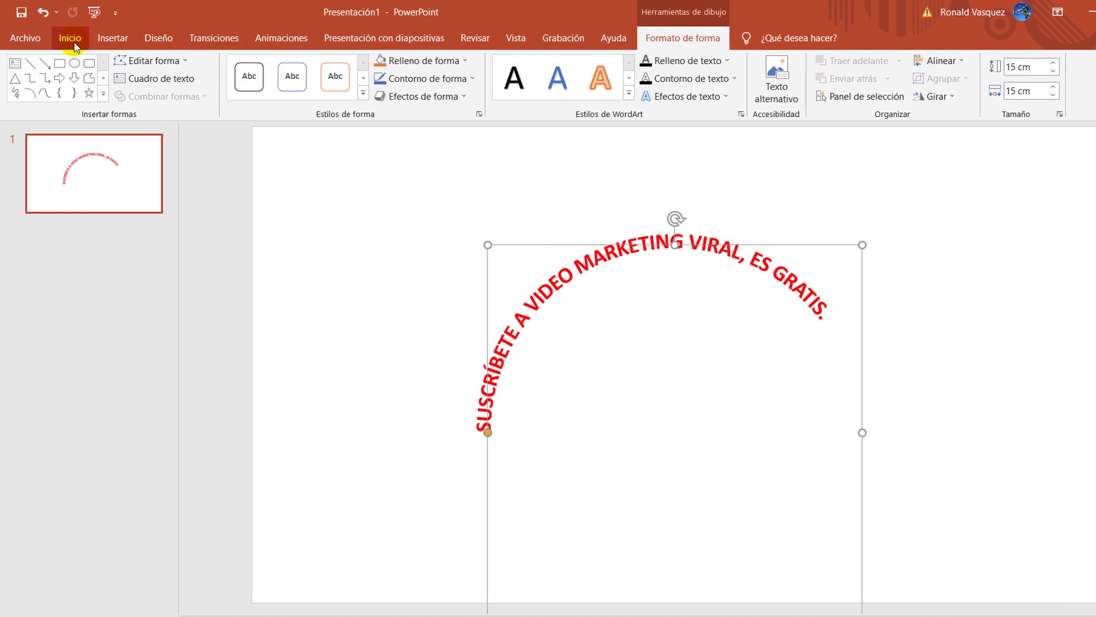
Step: Raise the text to 50 pt, move it to the slide centre, and tilt it counter-clockwise
left_click(72, 38)
left_click(350, 67)
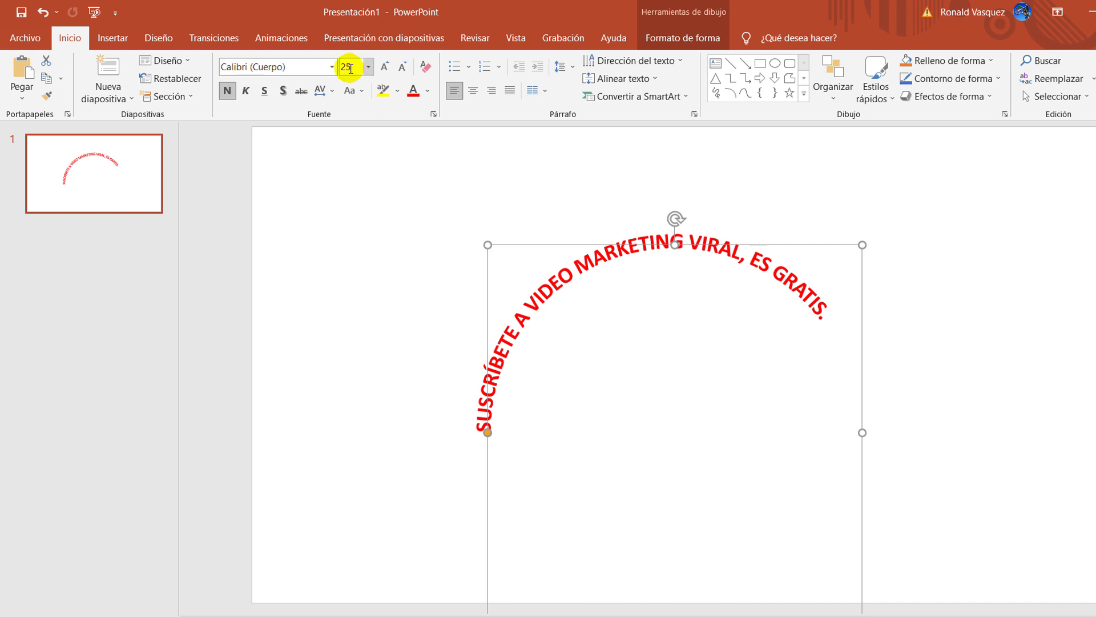
type("5")
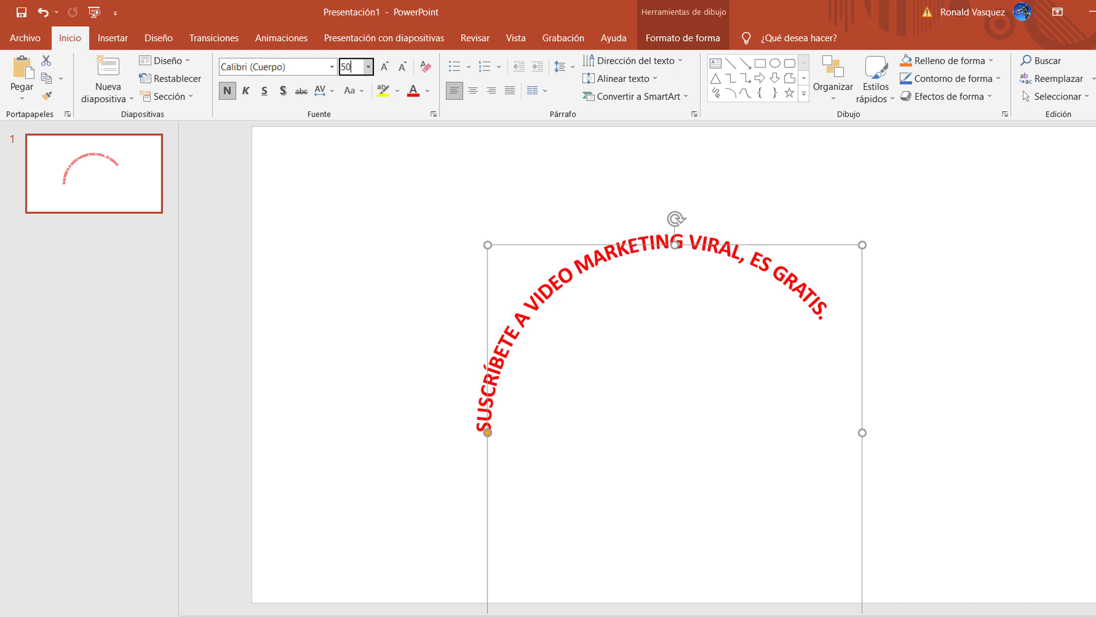
key("Return")
left_click_drag(762, 231, 765, 178)
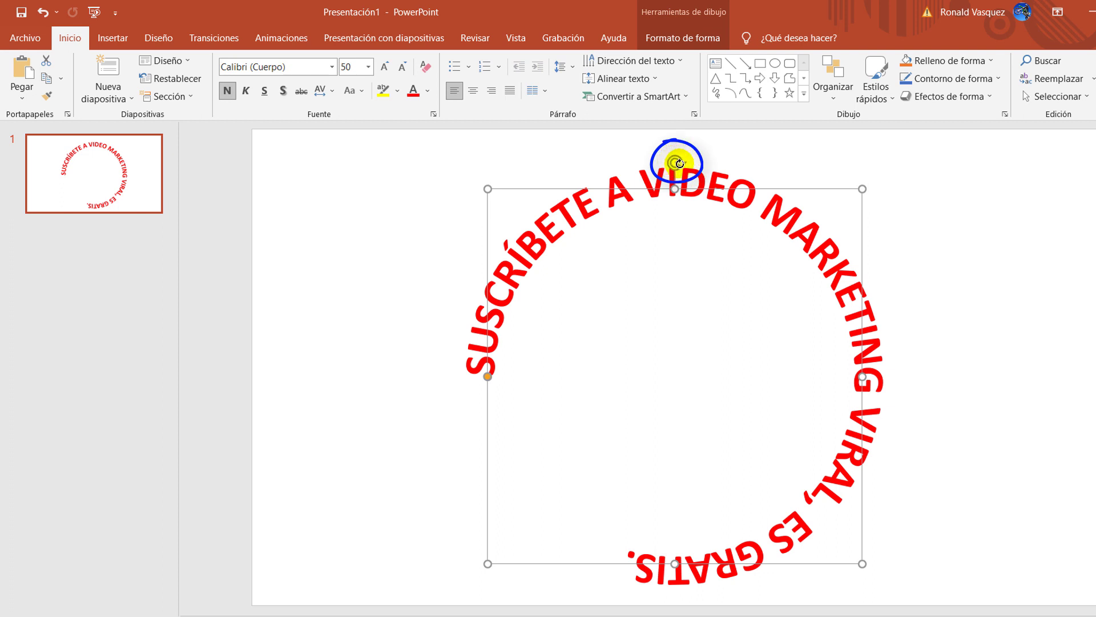
mouse_move(678, 164)
left_mouse_down()
mouse_move(636, 195)
mouse_move(606, 257)
left_mouse_up()
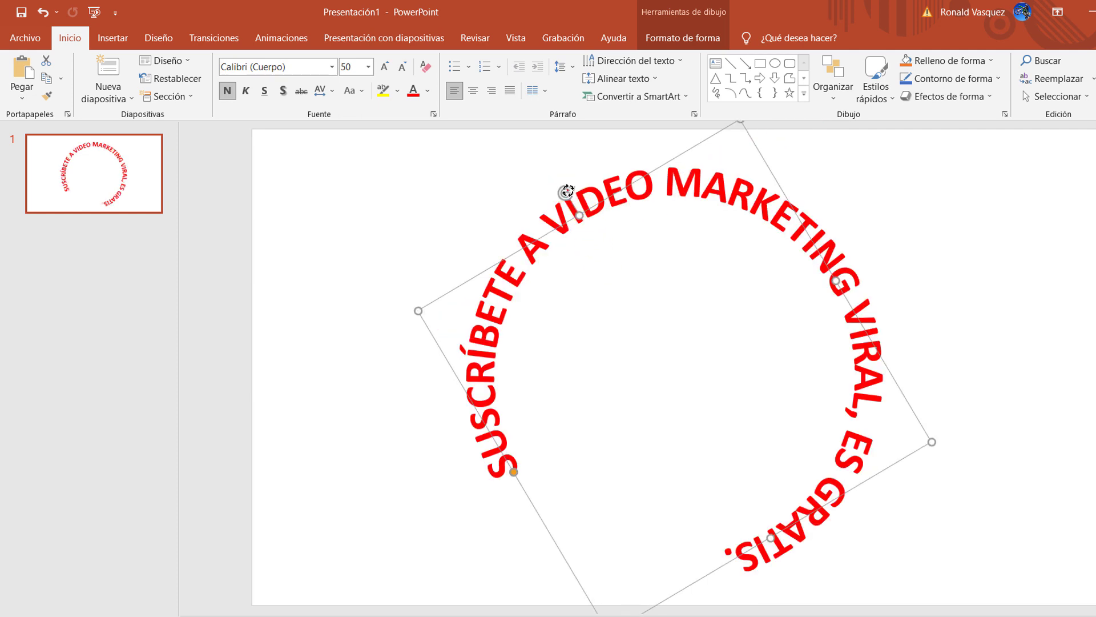
Step: Rotate the circular text further counter-clockwise and enlarge it through 53 to 57 pt
left_click_drag(564, 190, 505, 220)
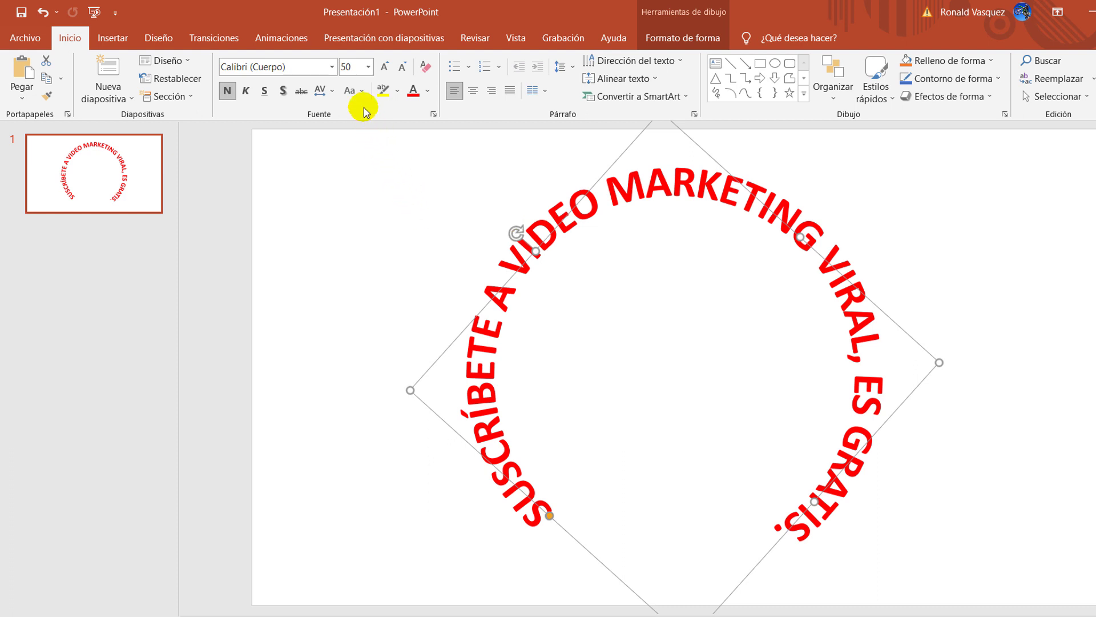
left_click(348, 67)
left_click(348, 67)
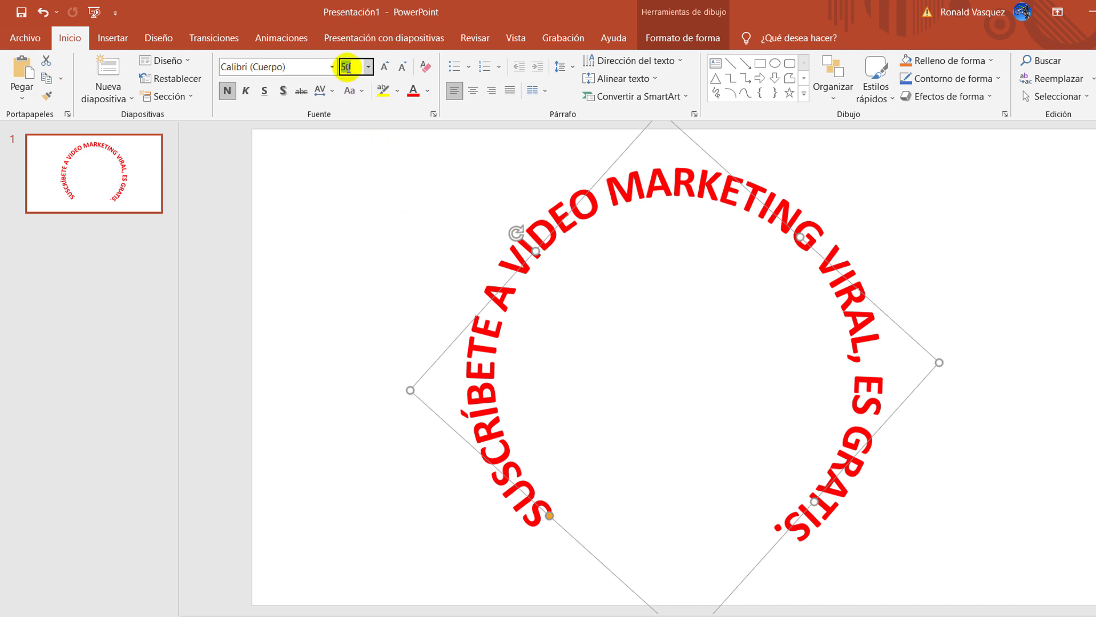
type("5")
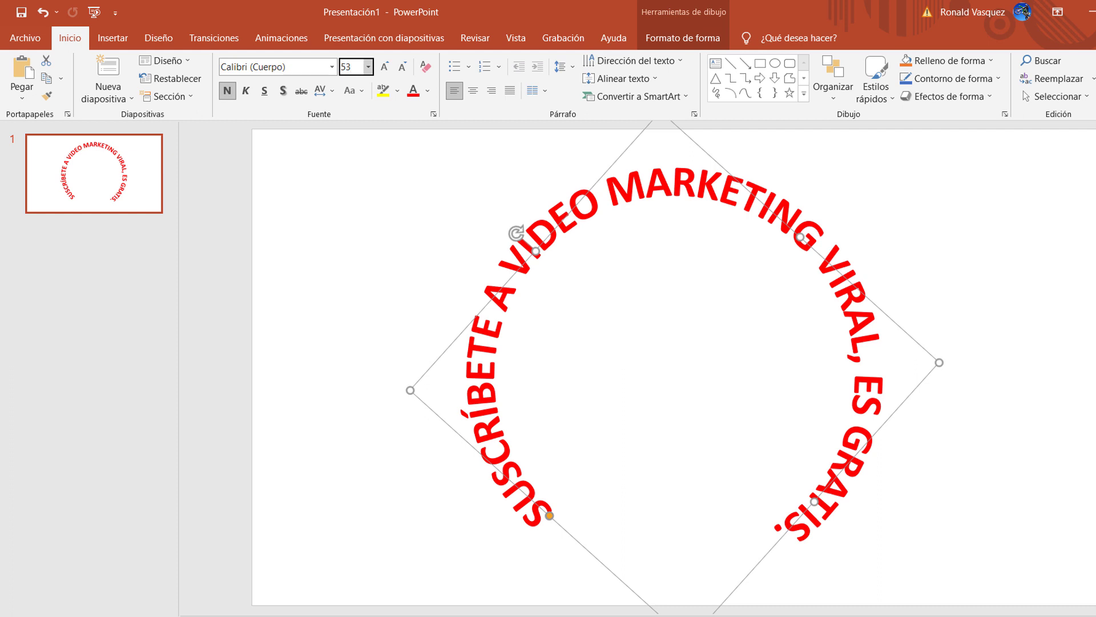
key("Return")
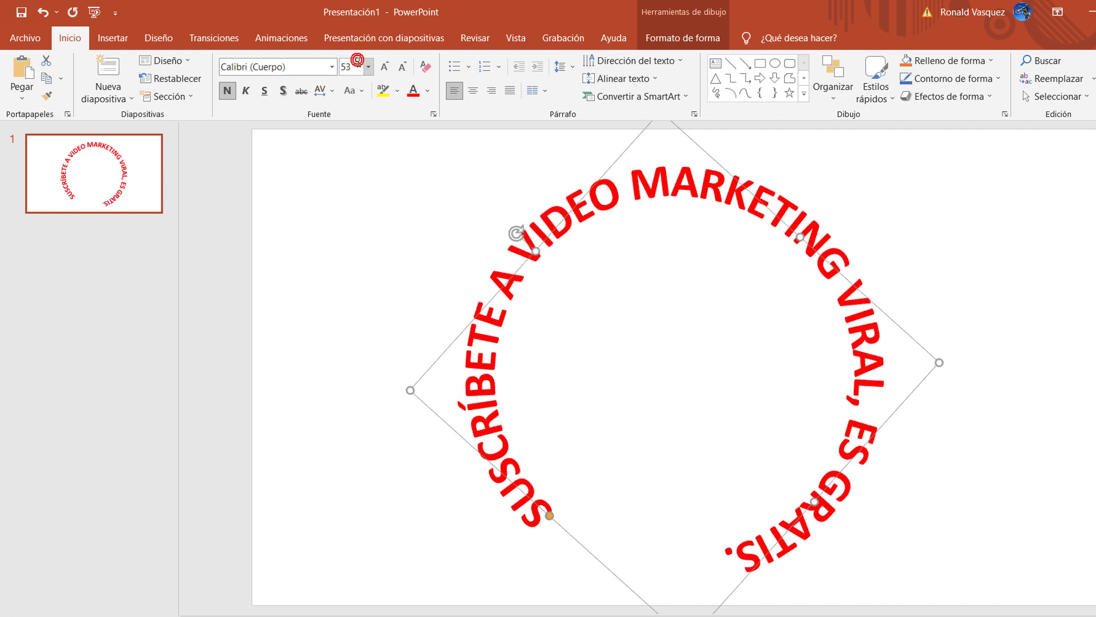
left_click(353, 67)
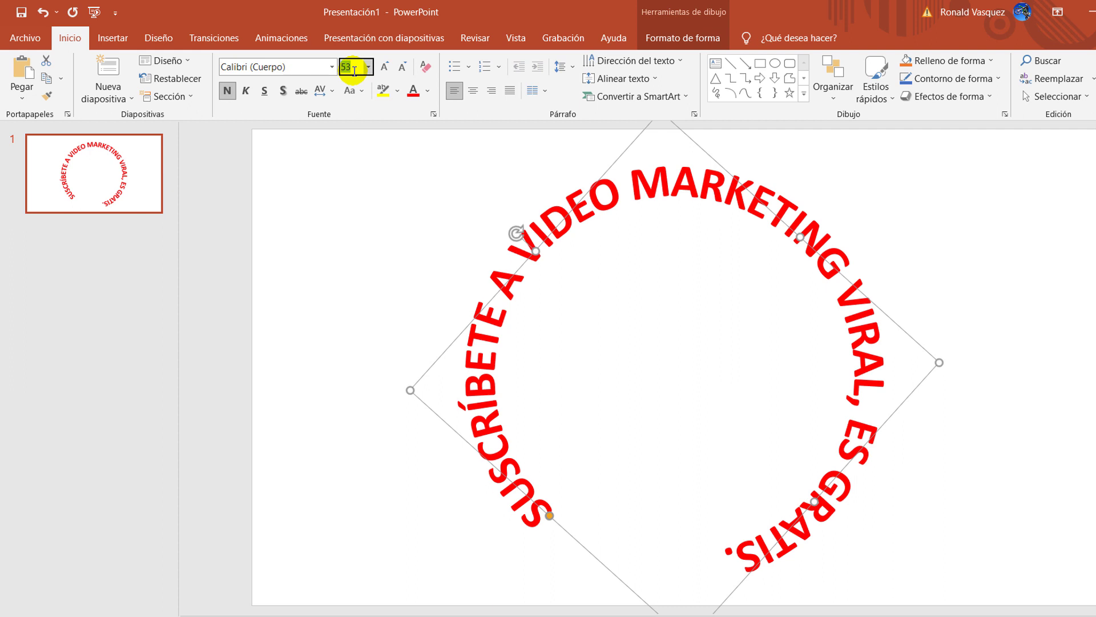
type("5")
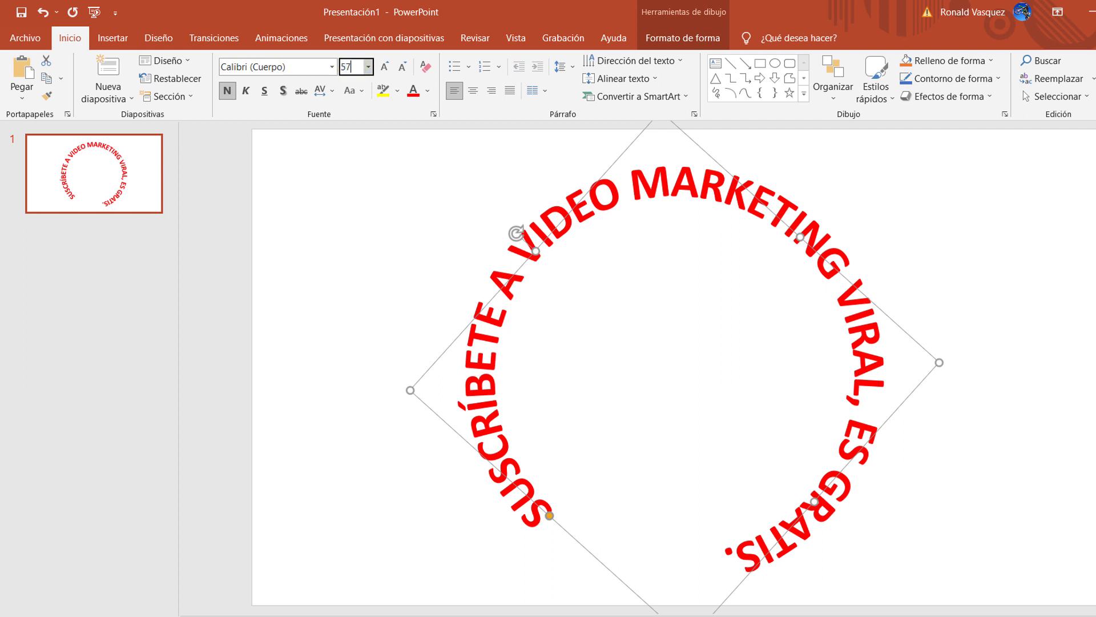
key("Return")
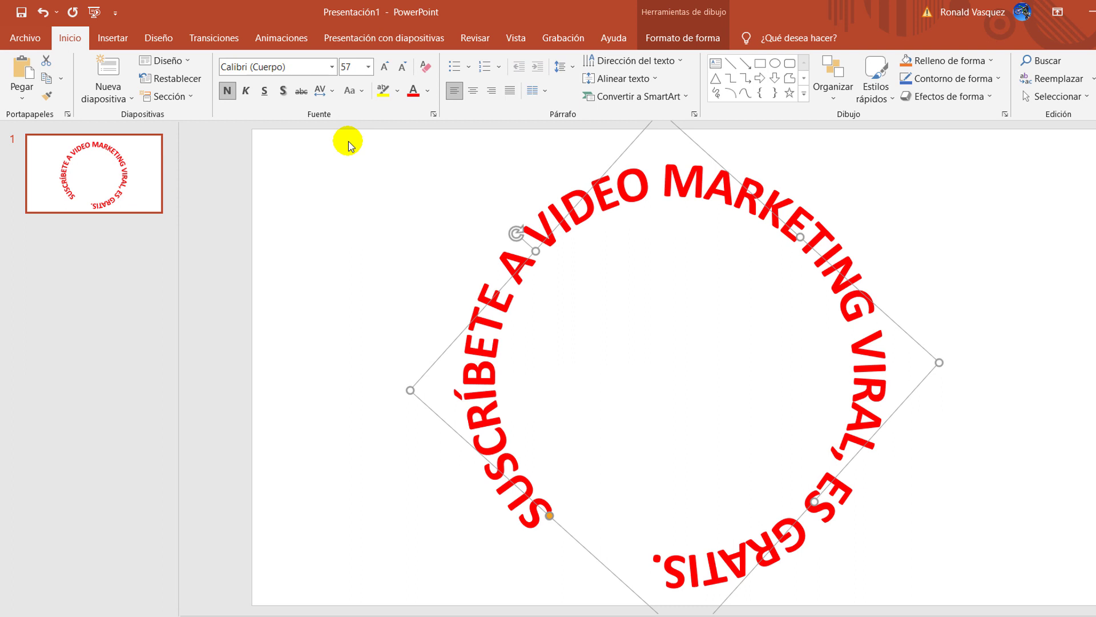
key("shift")
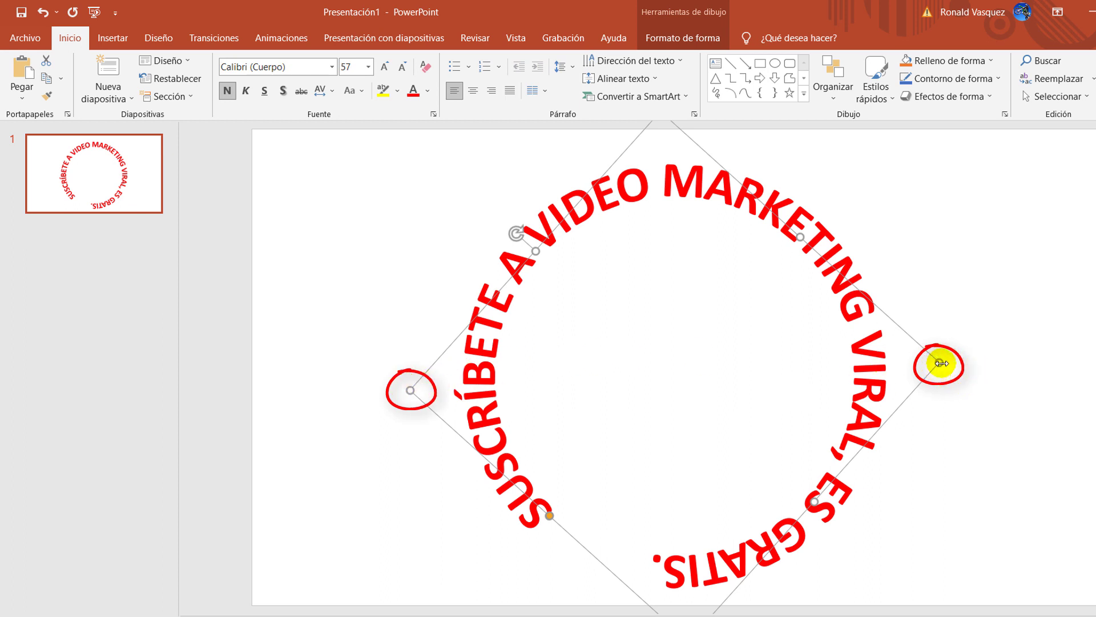
Step: Widen the circular text frame to the right and set character spacing to Estrecho
left_click_drag(941, 363, 982, 344)
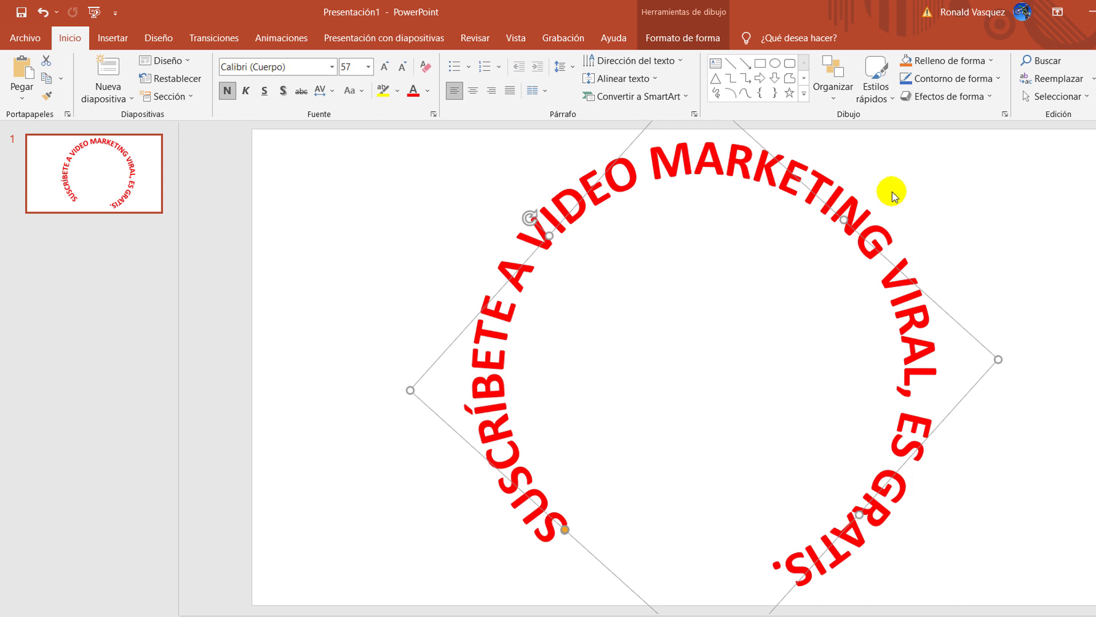
left_click(323, 93)
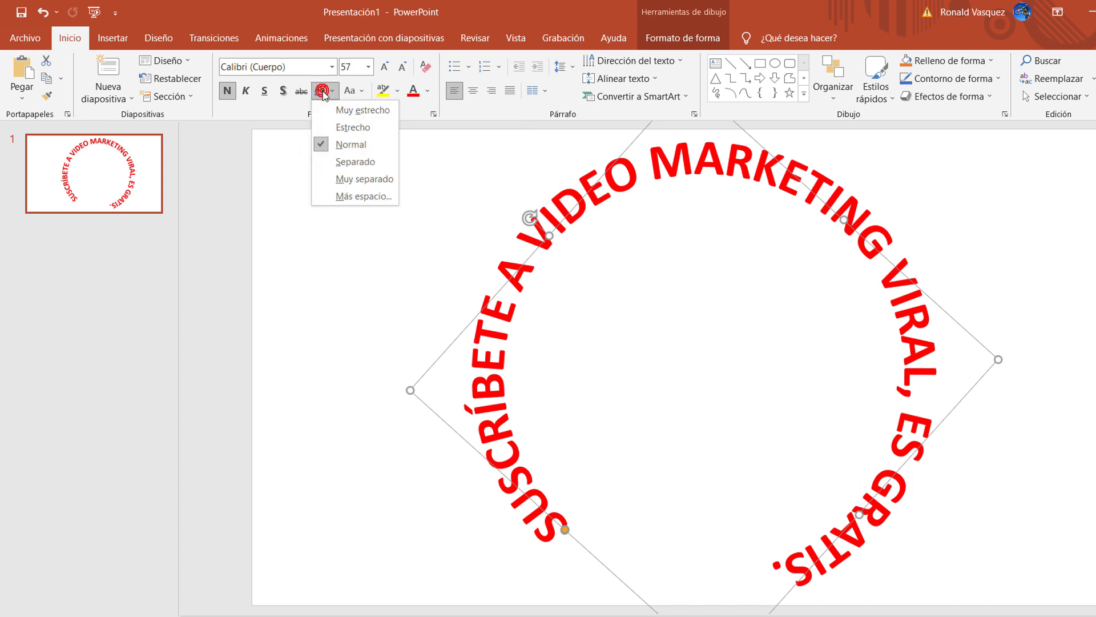
left_click(336, 129)
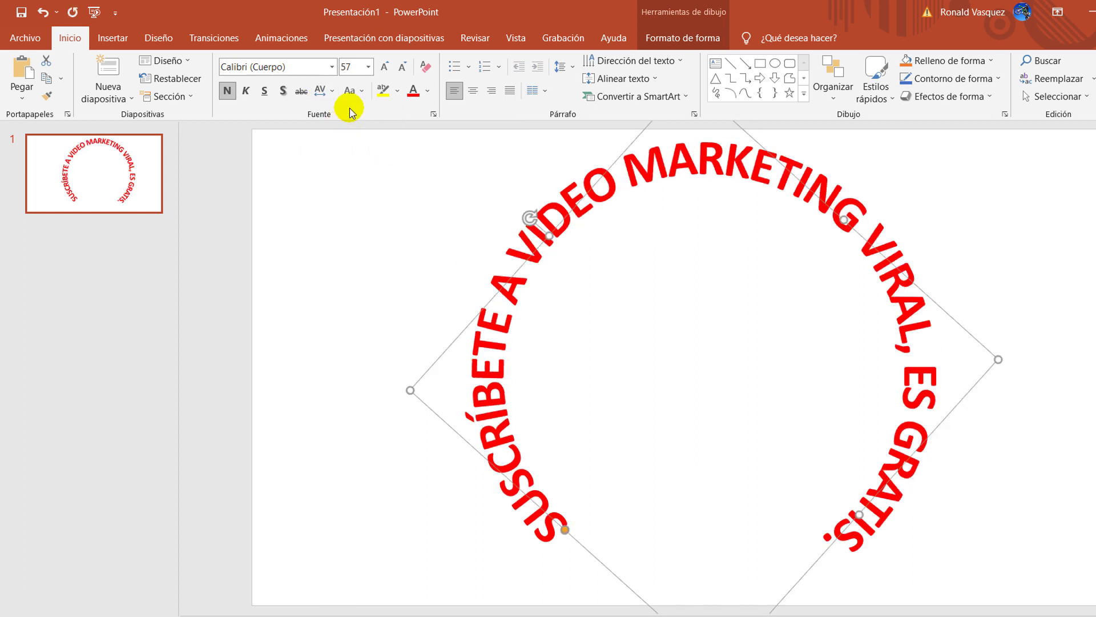
Step: Raise the font size stepwise through 60 and 65 to 68 pt
left_click(353, 67)
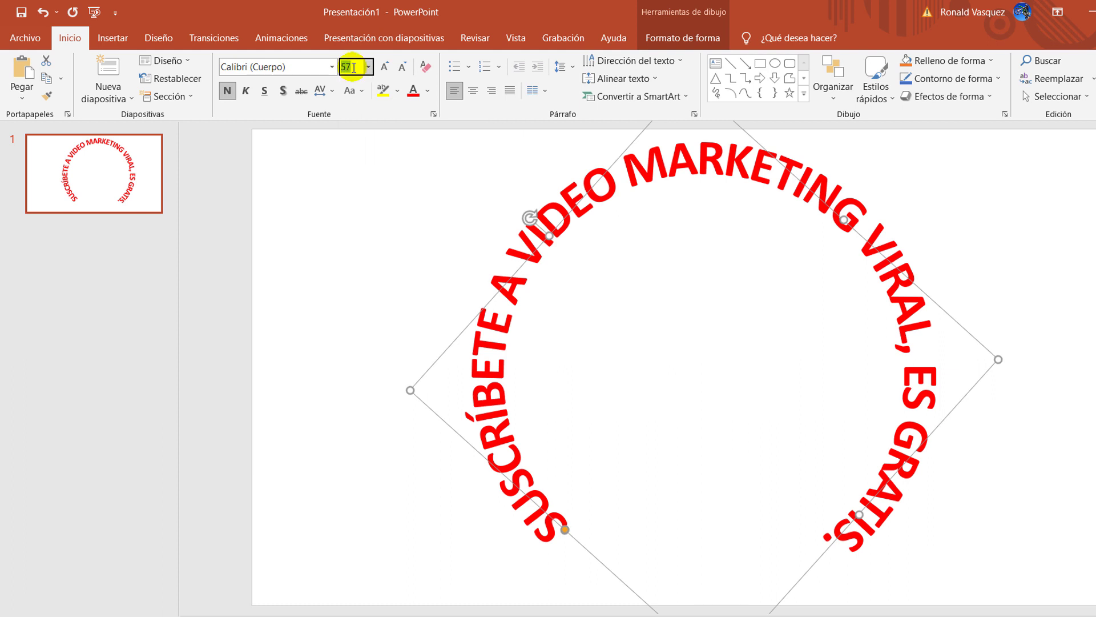
type("60")
key("Return")
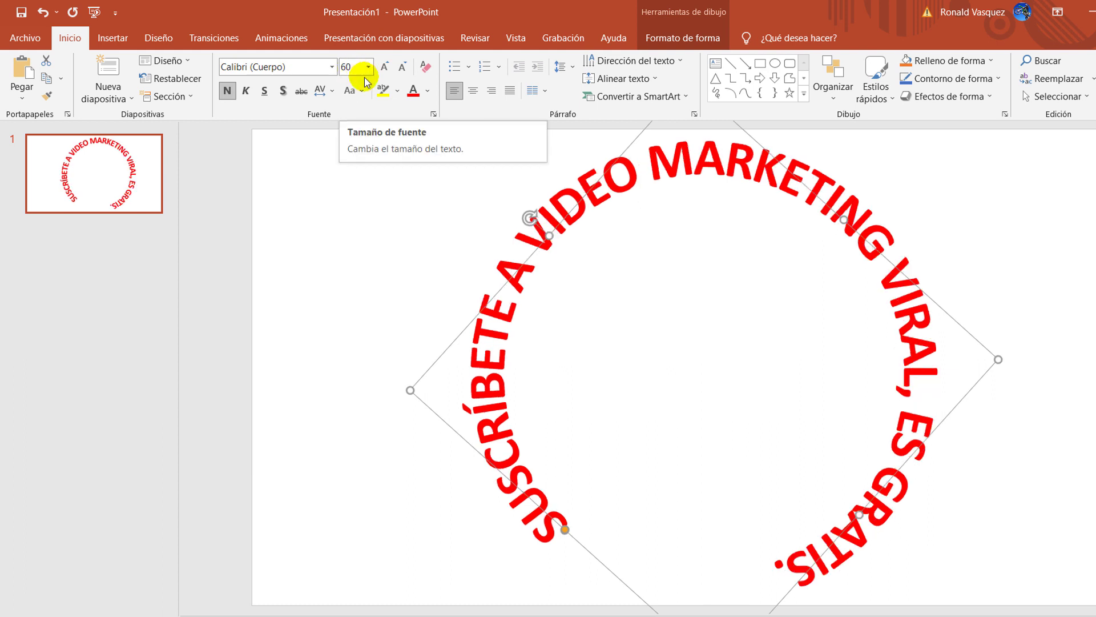
left_click(351, 67)
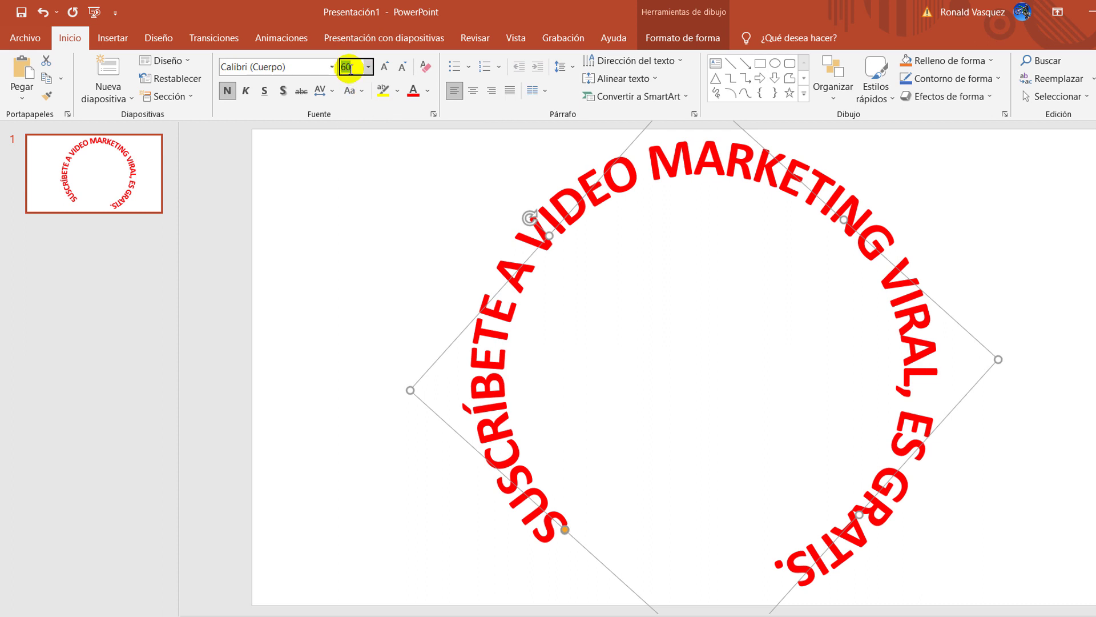
type("65")
key("Return")
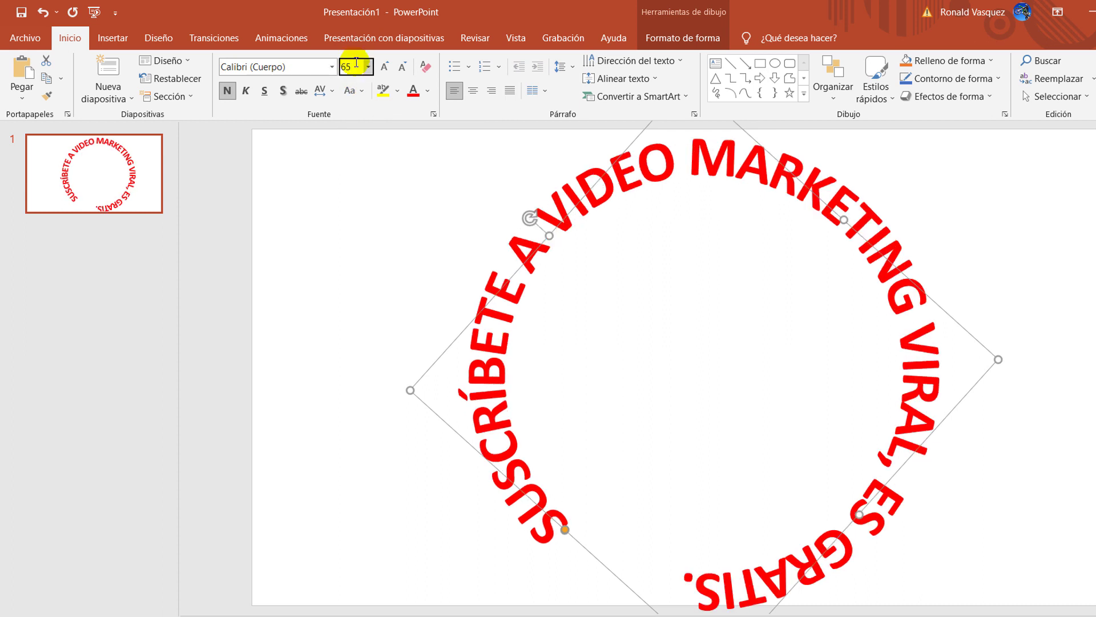
type("6")
type("8")
key("Return")
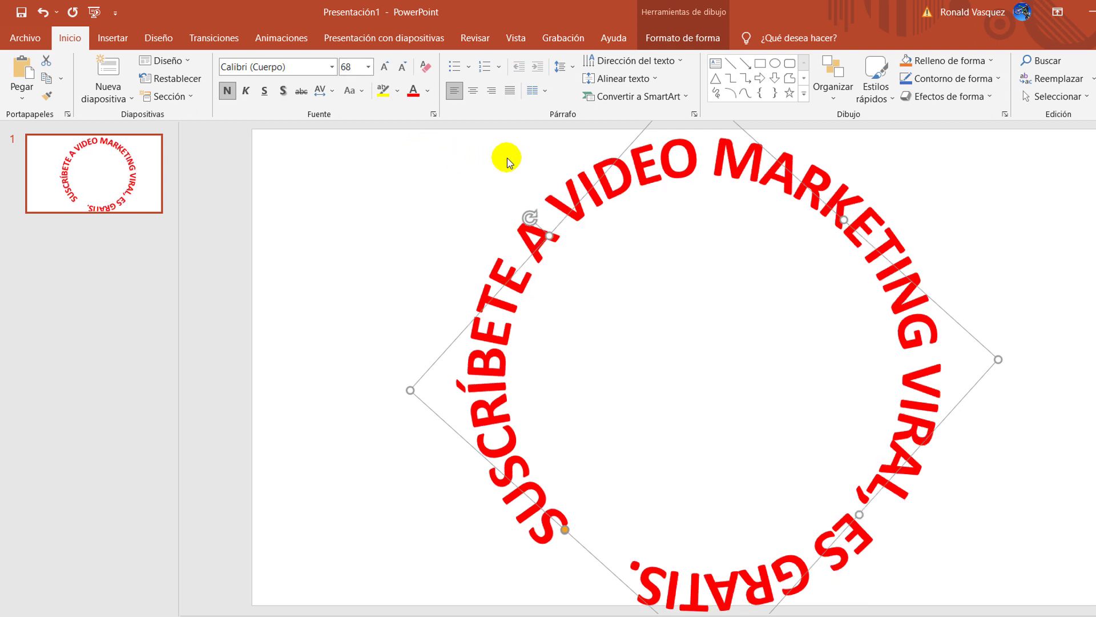
left_click(979, 217)
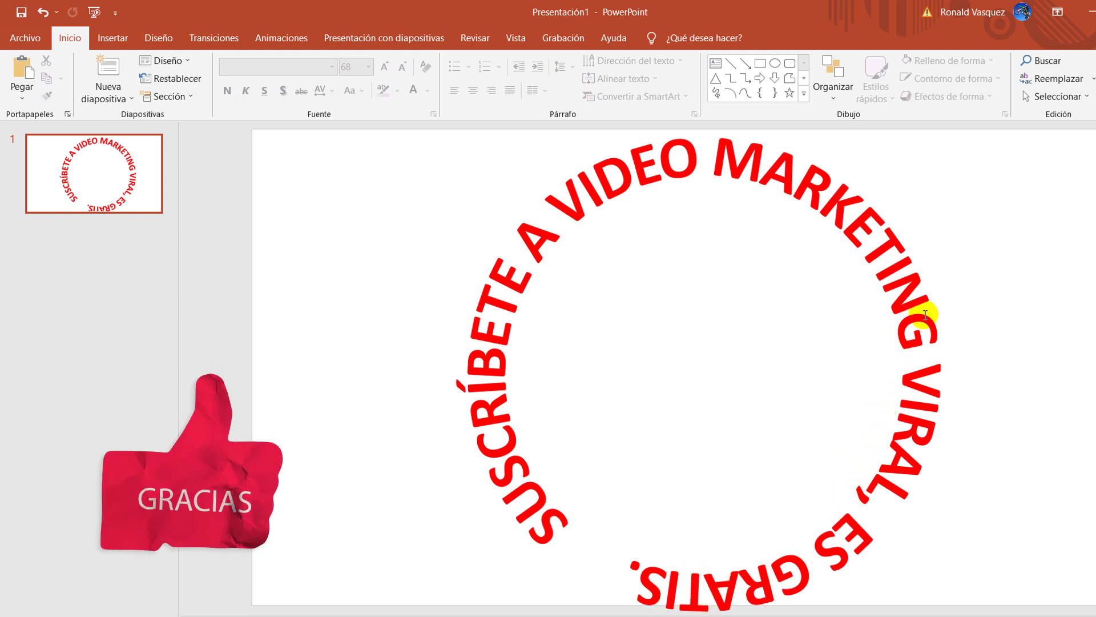
Step: Narrow the circular text frame from its left handle until the sentence's ends meet at the bottom
left_click(914, 296)
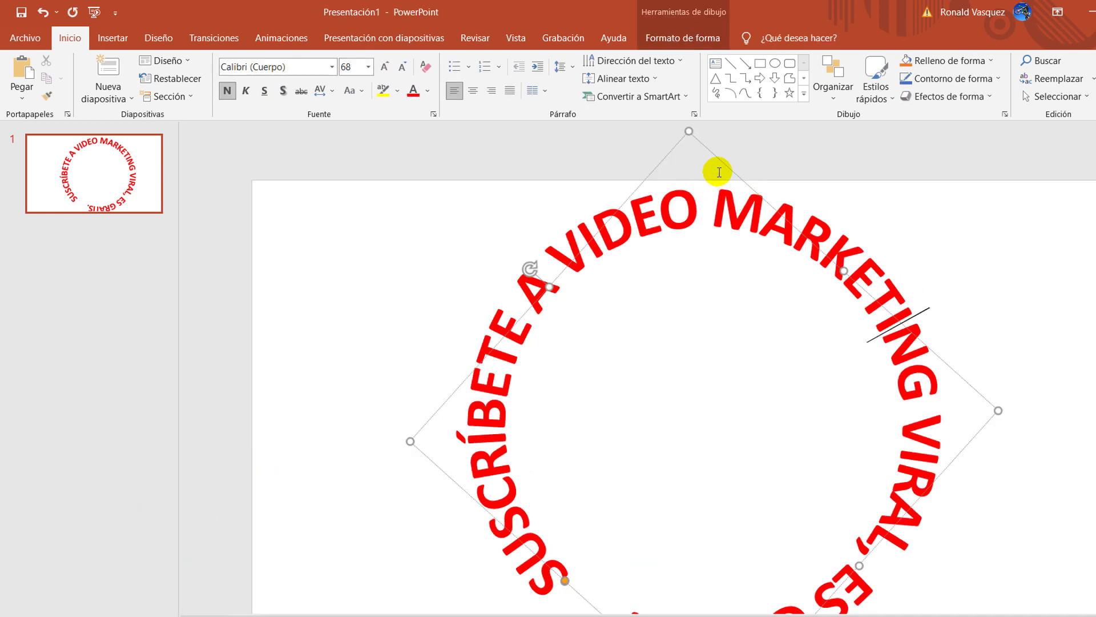
scroll(969, 309, "down", 2)
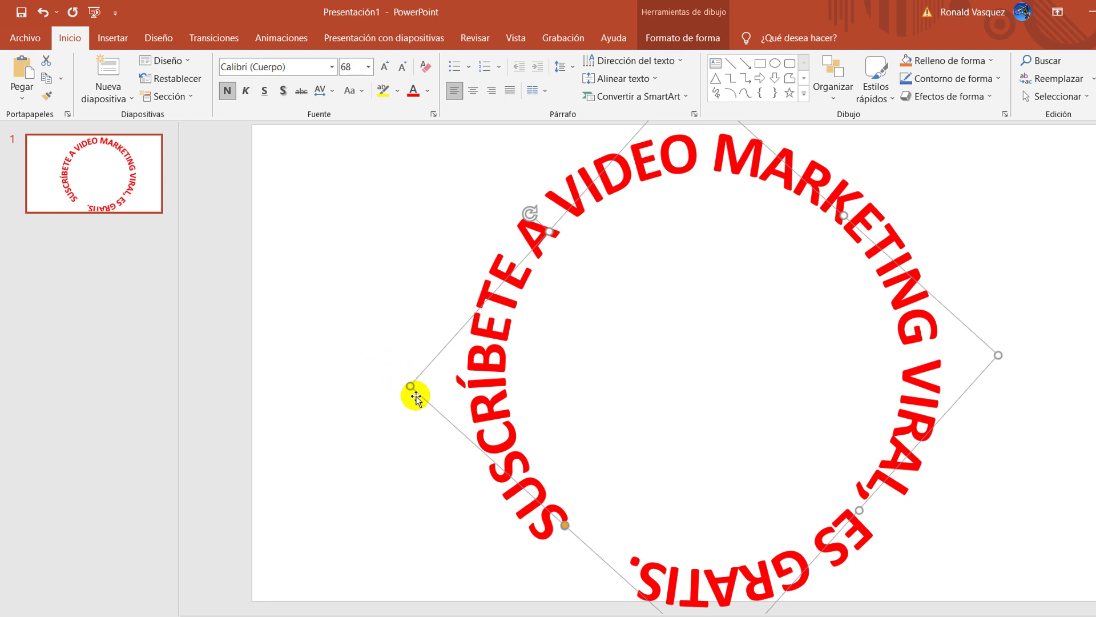
left_click_drag(411, 386, 430, 385)
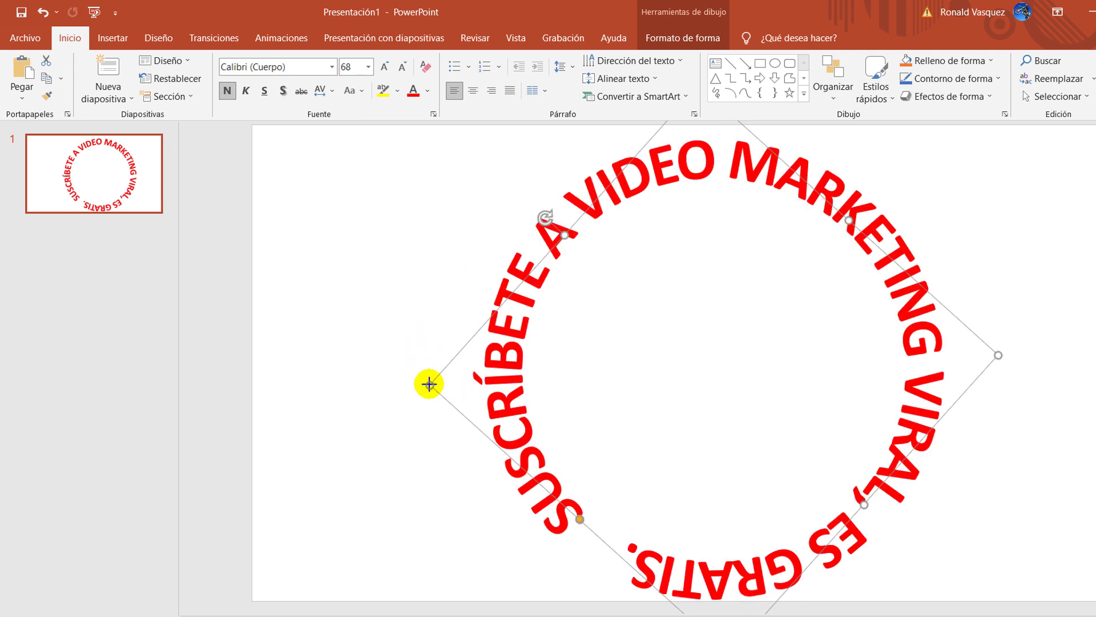
left_click_drag(429, 383, 444, 383)
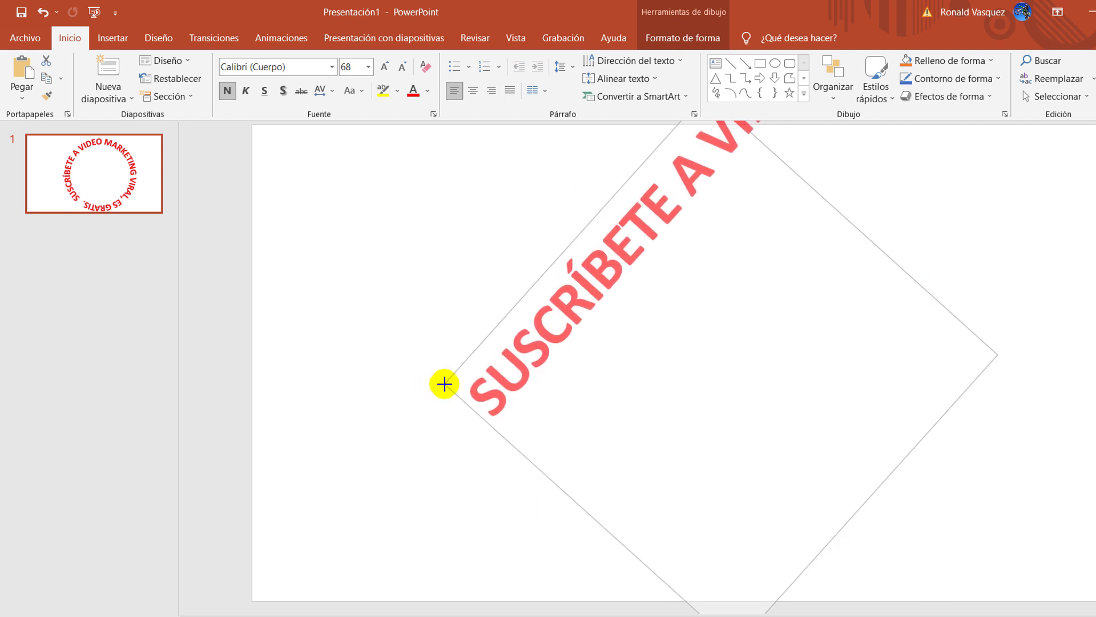
left_click_drag(445, 383, 452, 384)
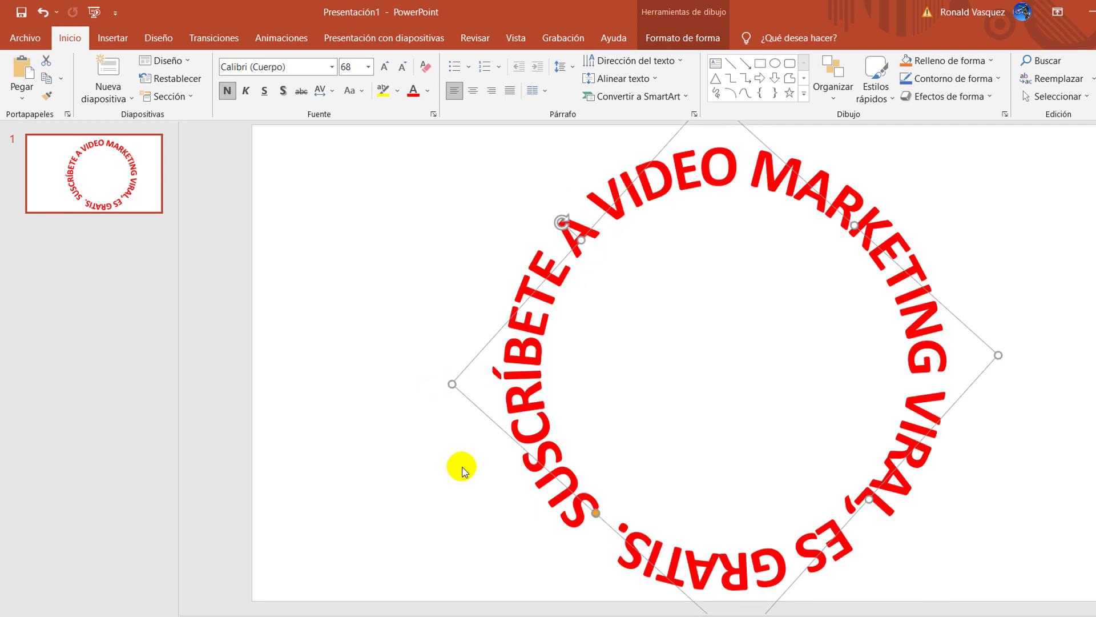